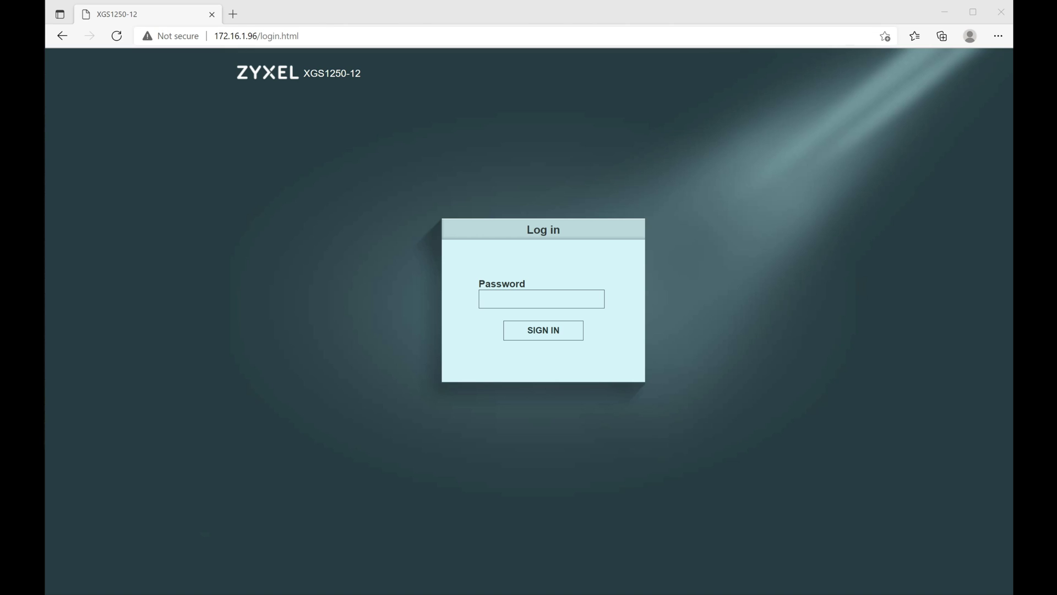
# Sign in to the XGS1250-12 web configurator with the default admin password
pyautogui.click(541, 299)
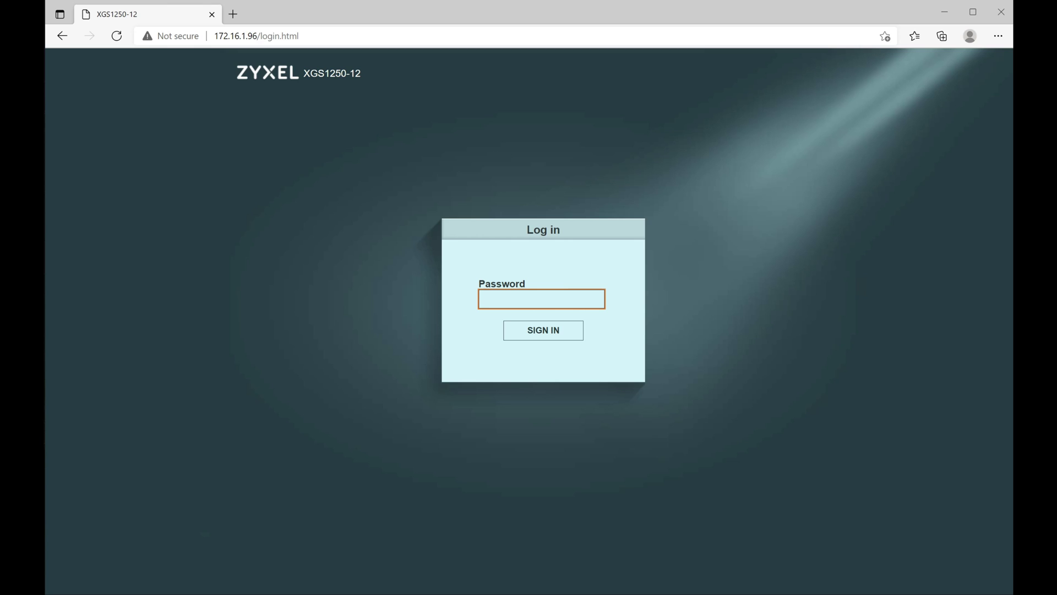
pyautogui.write('****')
pyautogui.press('Return')
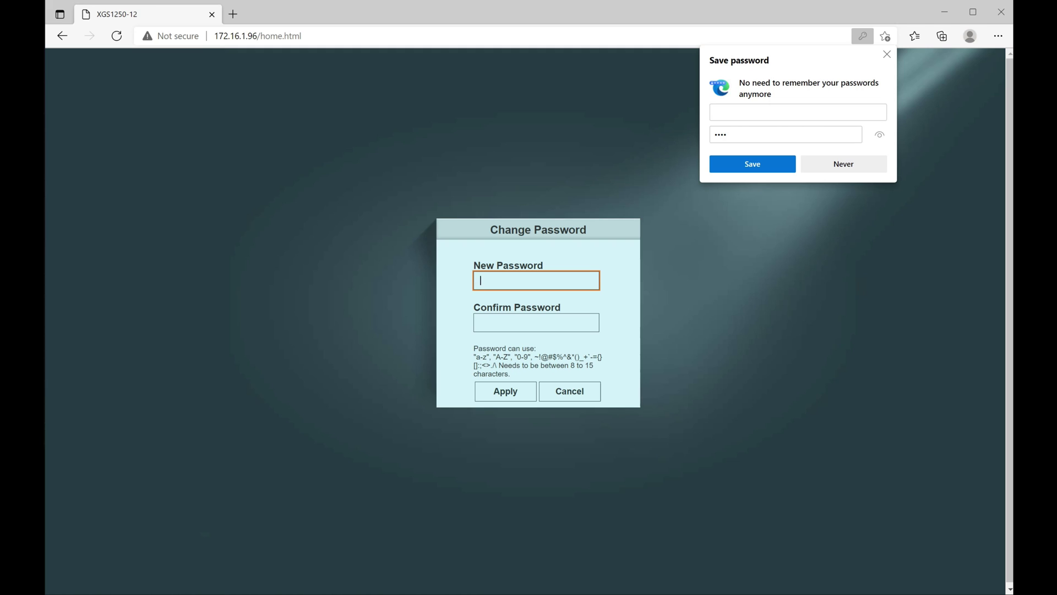
# Enter and confirm a new admin password in the Change Password dialog and apply it
pyautogui.write('********')
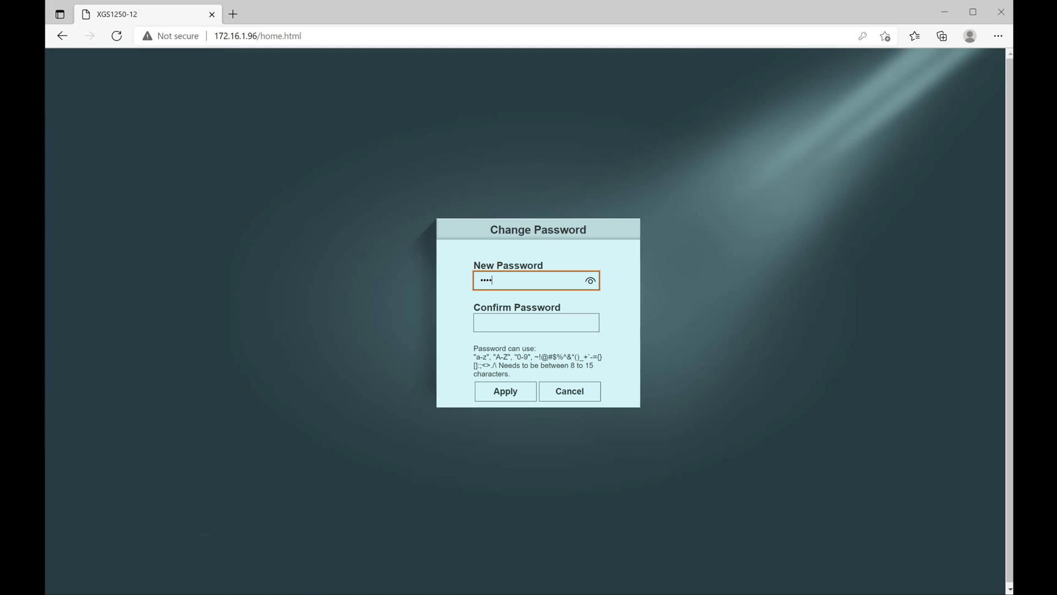
pyautogui.press('Tab')
pyautogui.write('********')
pyautogui.press('Return')
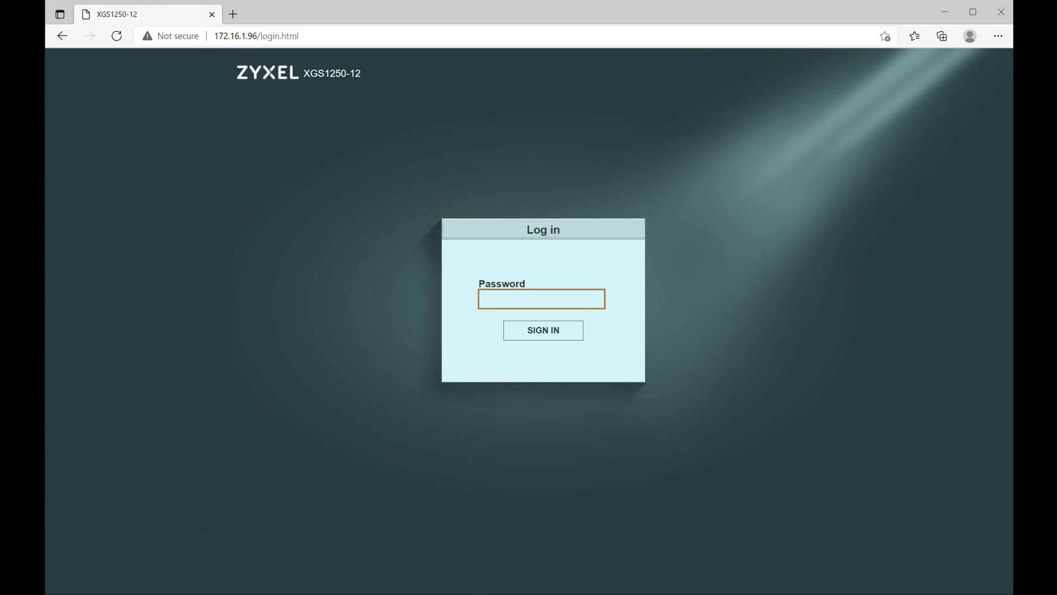
# Sign in with the new password and decline Edge's offer to save it
pyautogui.write('********')
pyautogui.press('Return')
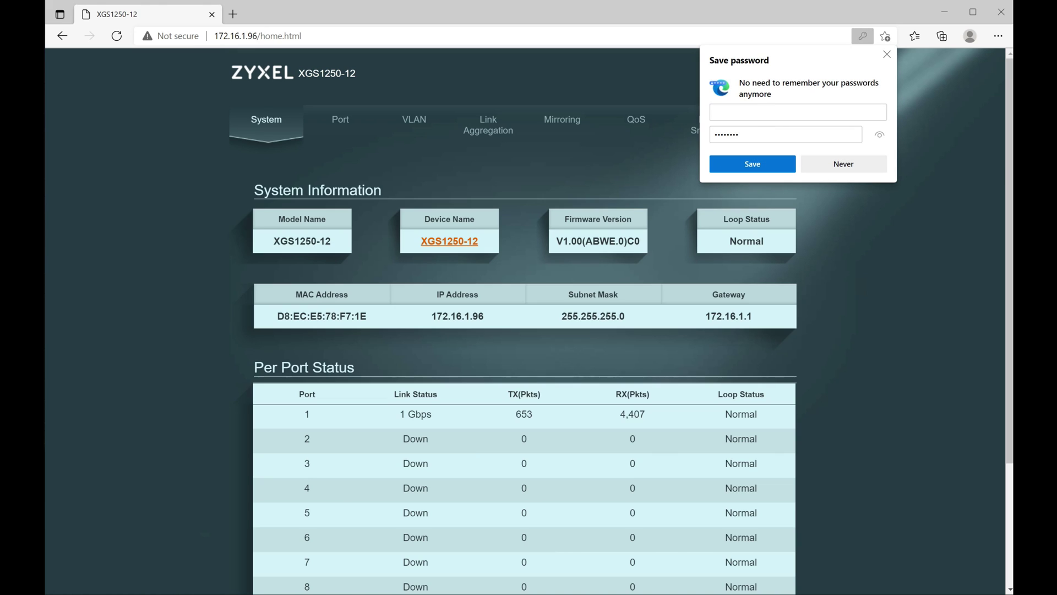
pyautogui.press('Escape')
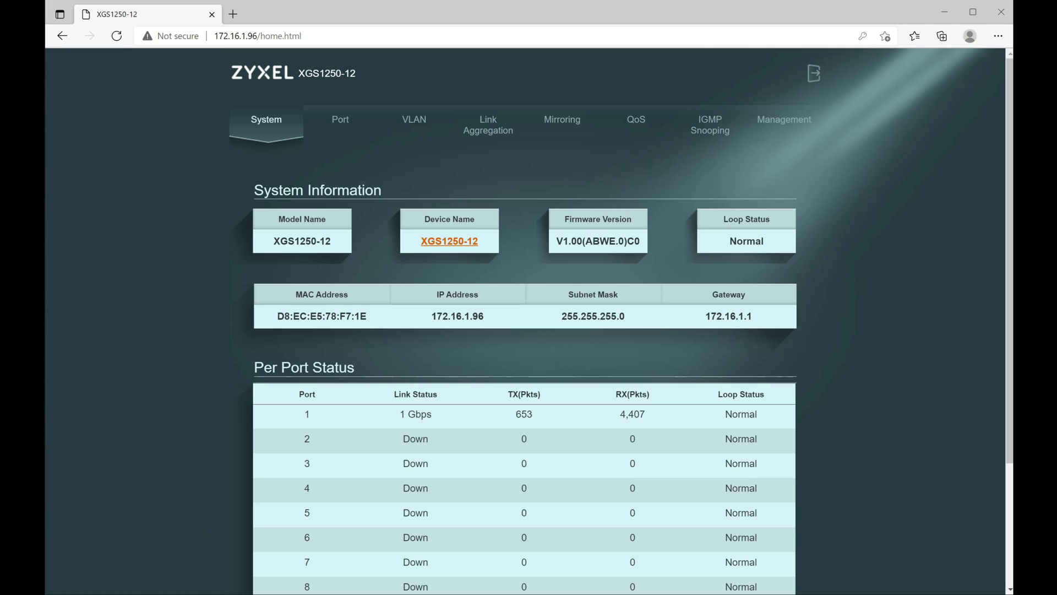
# Review the System page port table: port 1 up at 1 Gbps, ports 2–12 down
pyautogui.scroll(-2, 529, 320)
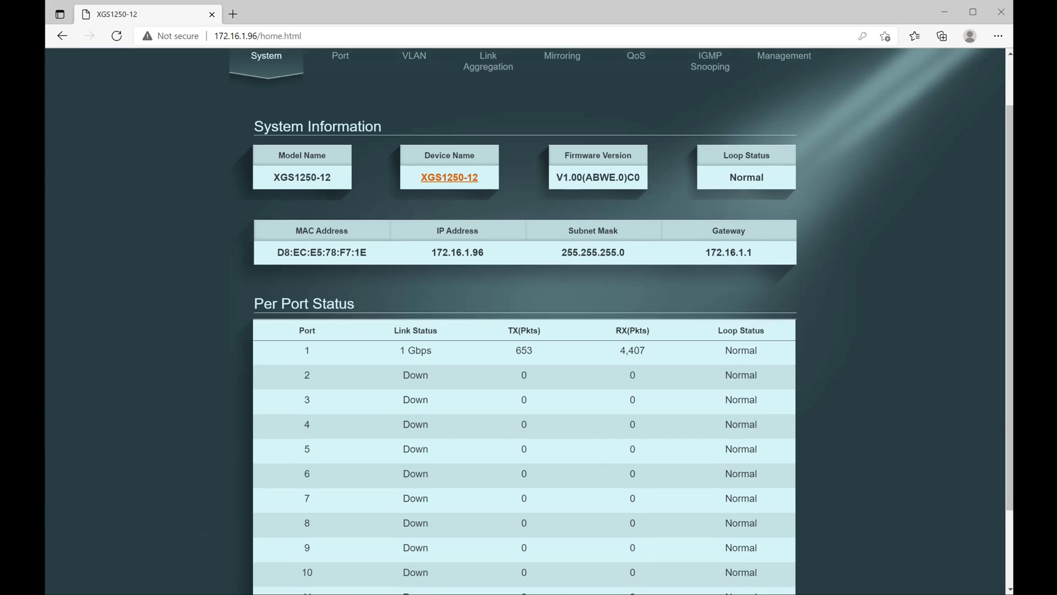
pyautogui.scroll(-2, 529, 319)
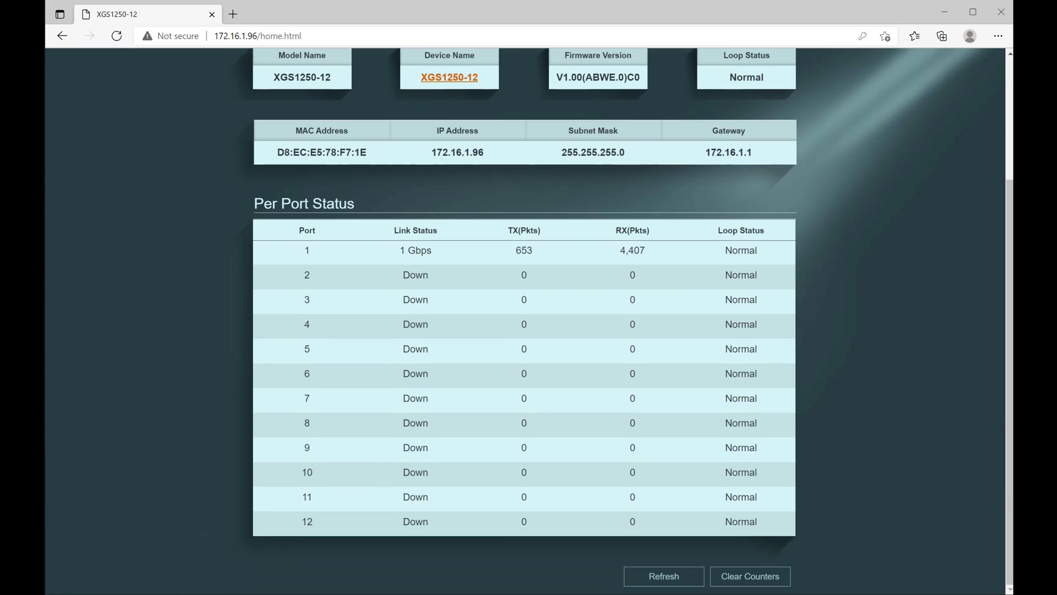
pyautogui.scroll(4, 529, 319)
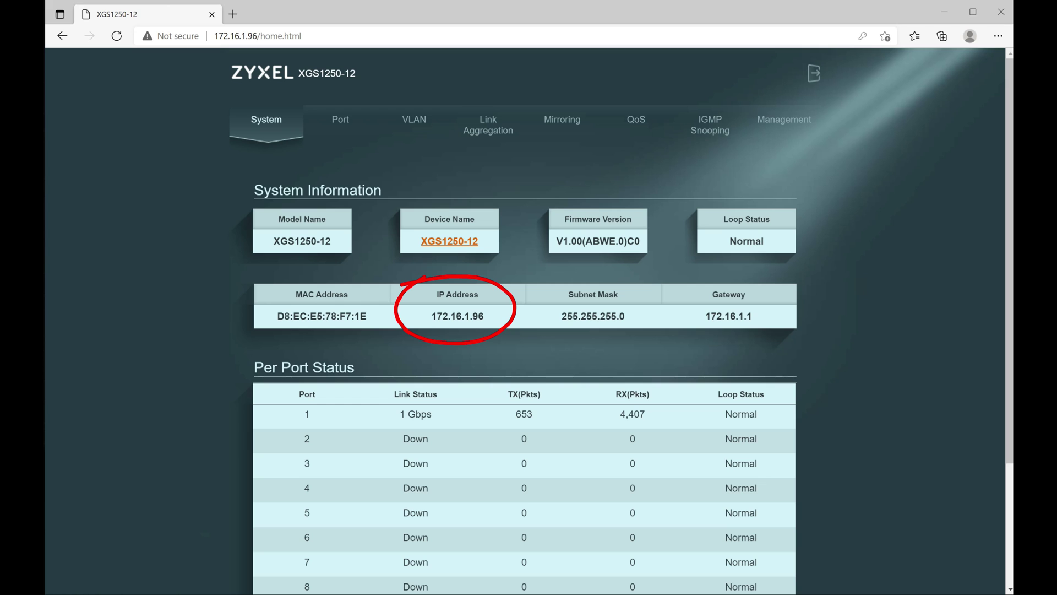
pyautogui.scroll(-3, 528, 319)
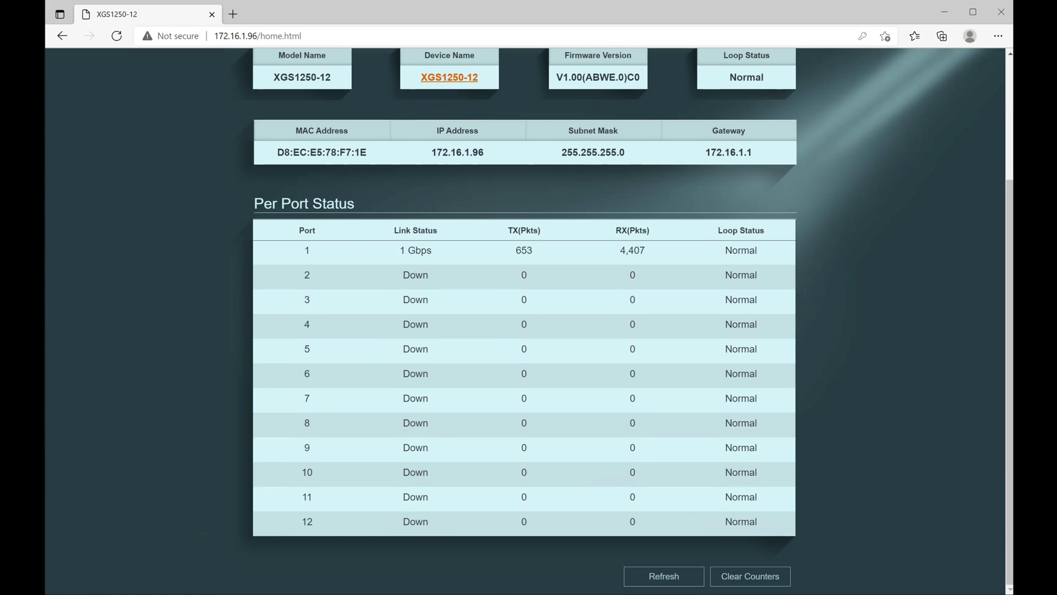
pyautogui.scroll(3, 529, 319)
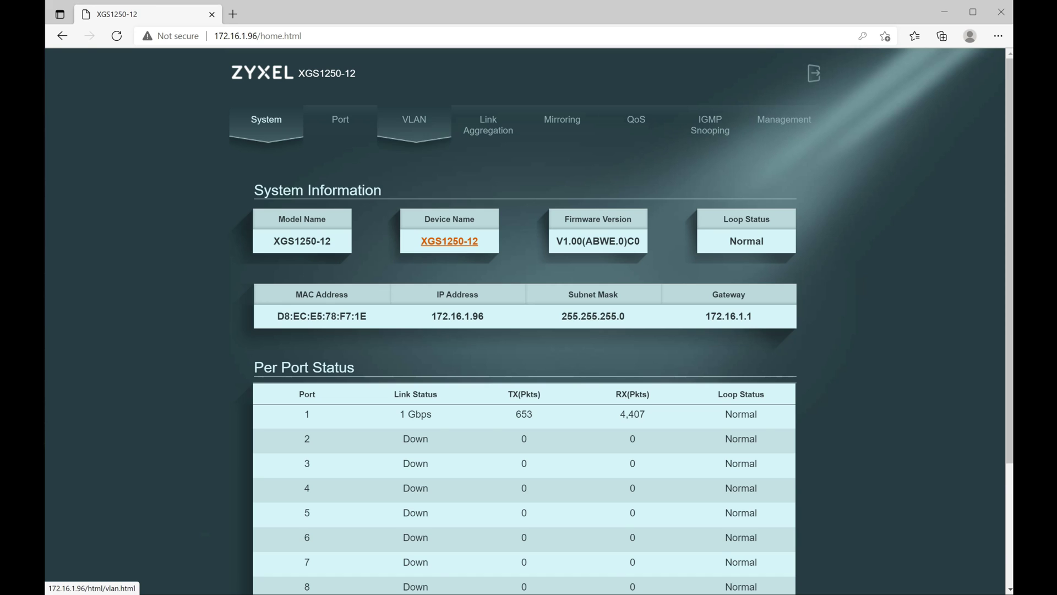
# Go through the VLAN, Link Aggregation, Mirroring, QoS and IGMP Snooping pages, ending on Management
pyautogui.click(414, 120)
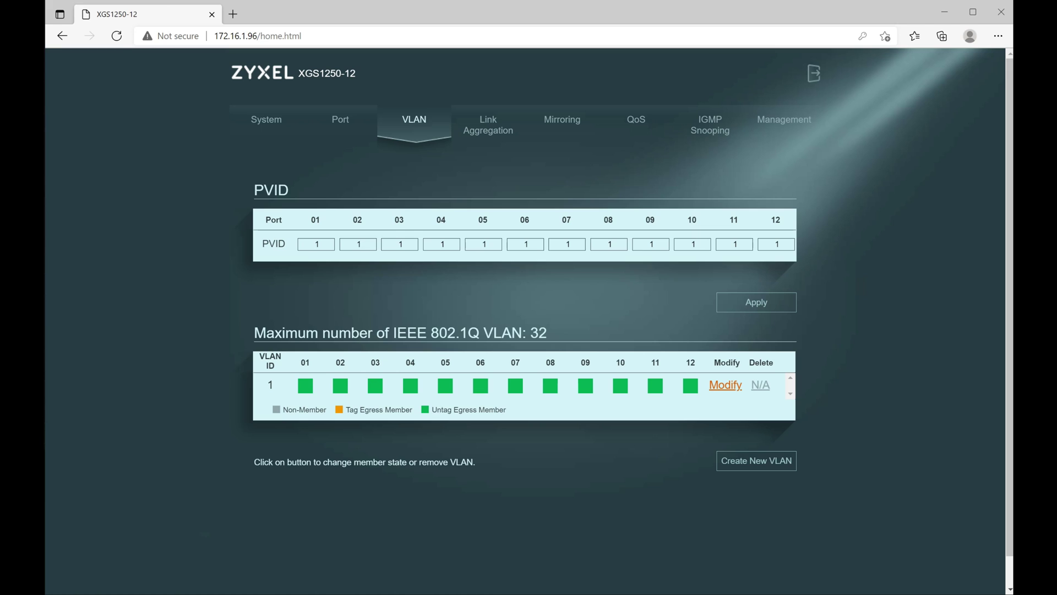
pyautogui.click(488, 125)
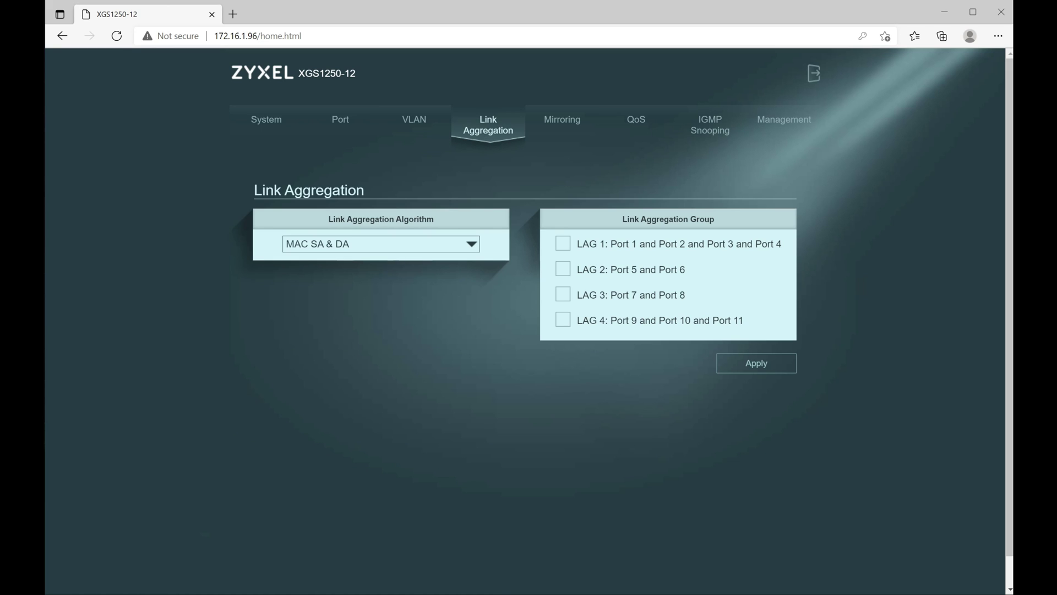
pyautogui.click(562, 120)
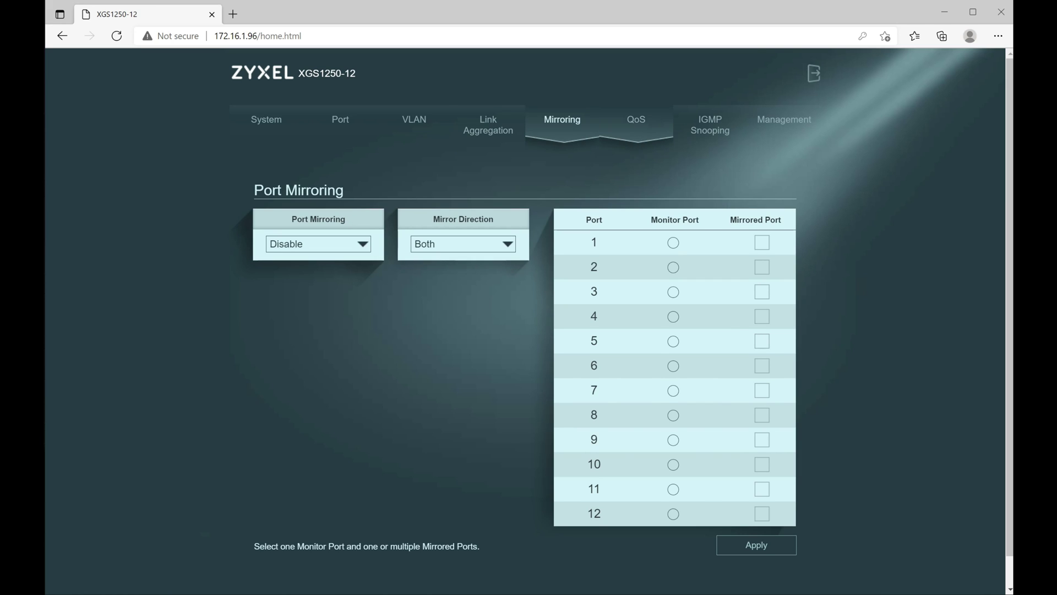
pyautogui.click(636, 120)
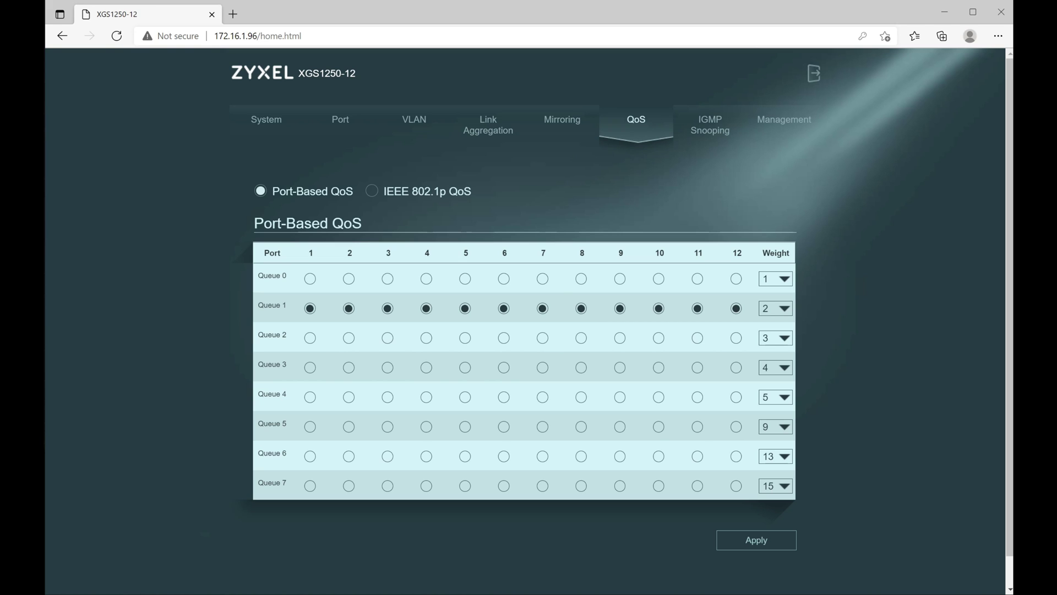
pyautogui.click(710, 125)
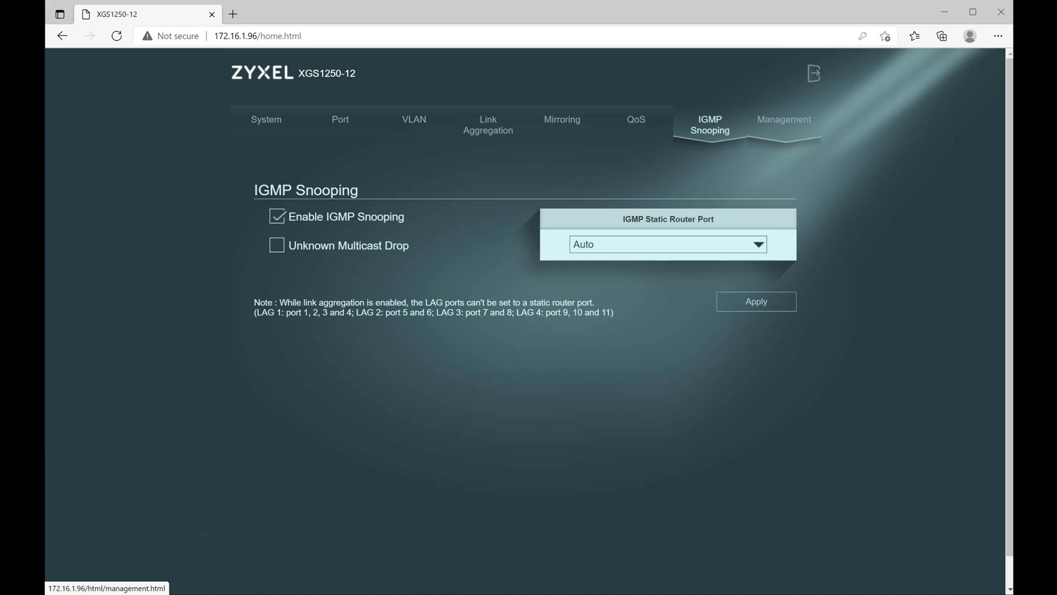
pyautogui.click(784, 119)
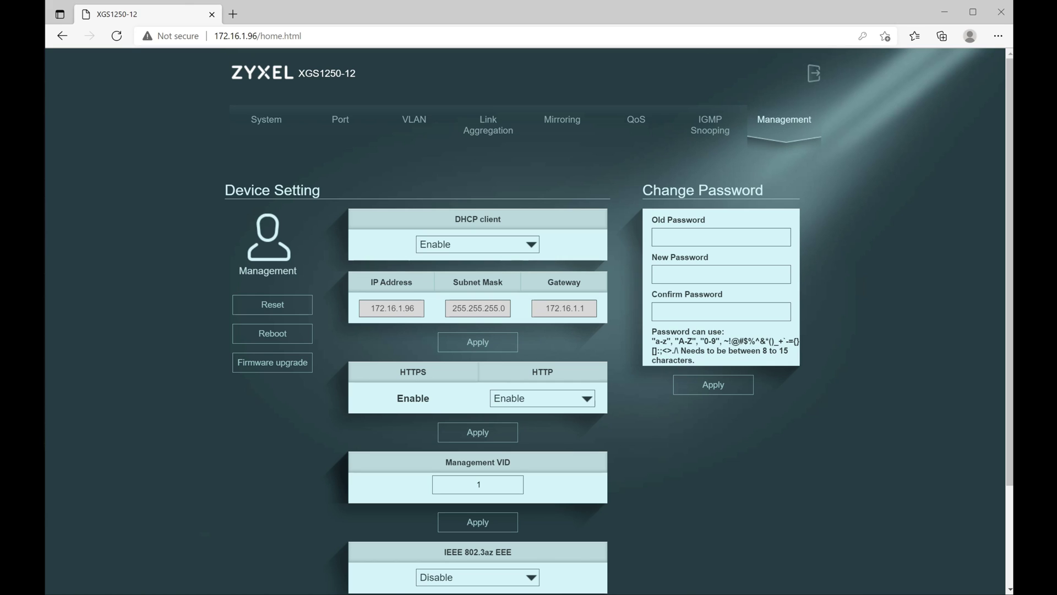
pyautogui.click(477, 244)
pyautogui.press('Up')
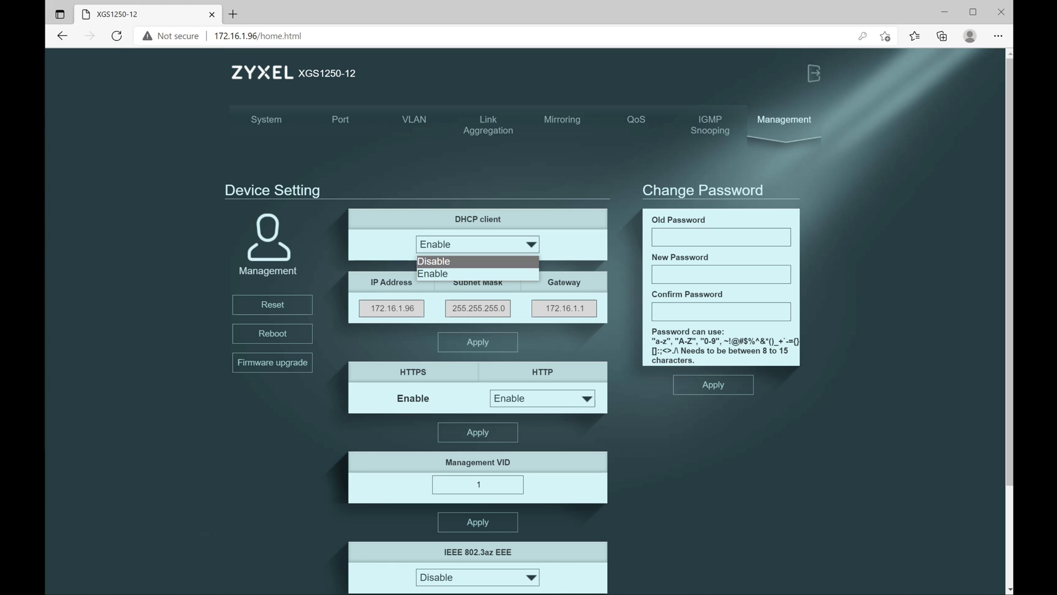
pyautogui.press('Escape')
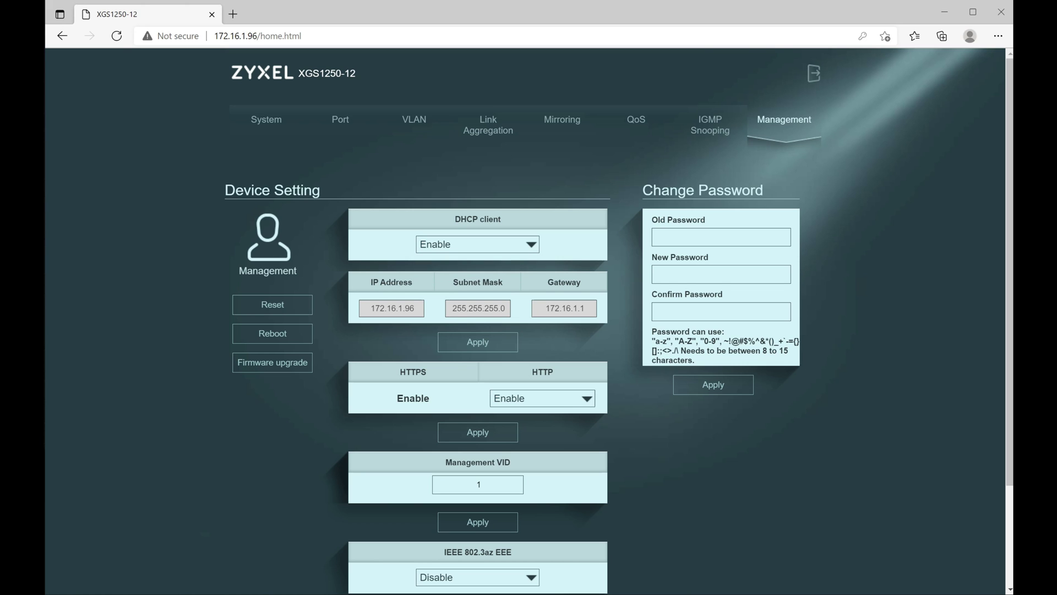
pyautogui.scroll(-2, 528, 330)
pyautogui.scroll(2, 528, 331)
pyautogui.scroll(-2, 528, 331)
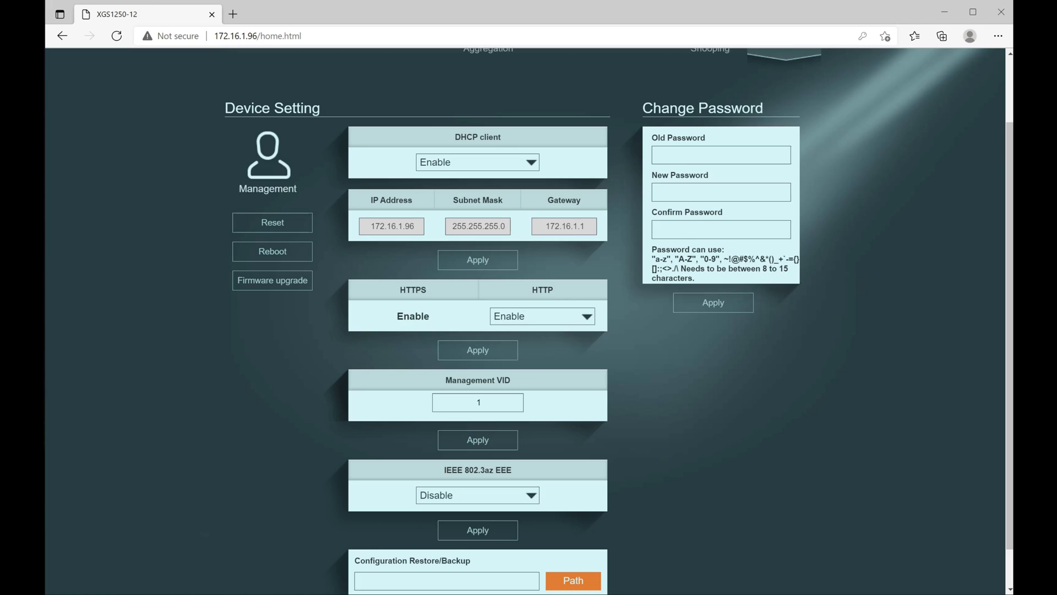
pyautogui.scroll(-1, 528, 319)
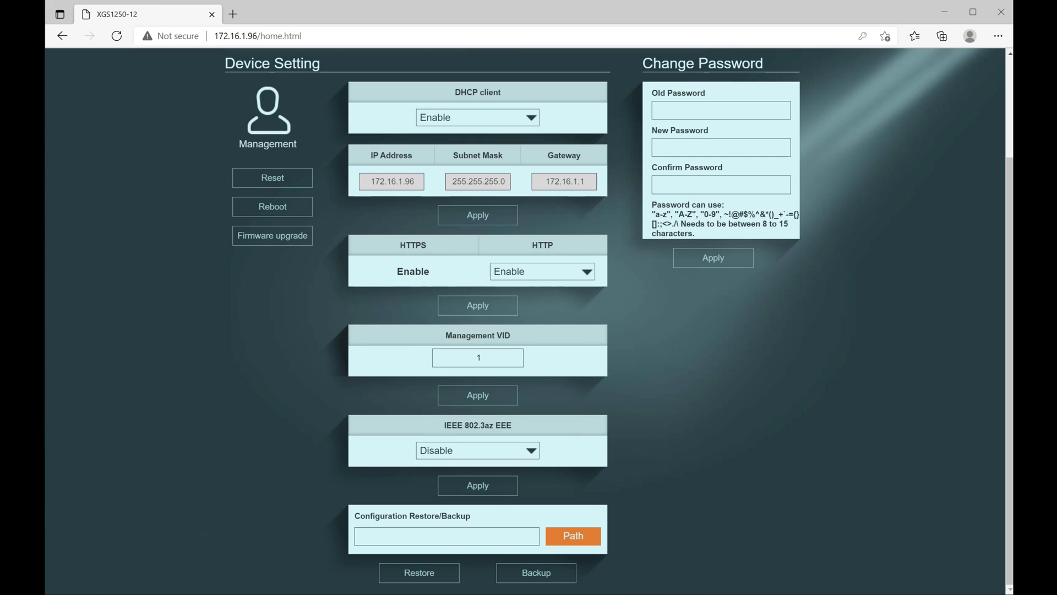
pyautogui.scroll(3, 528, 320)
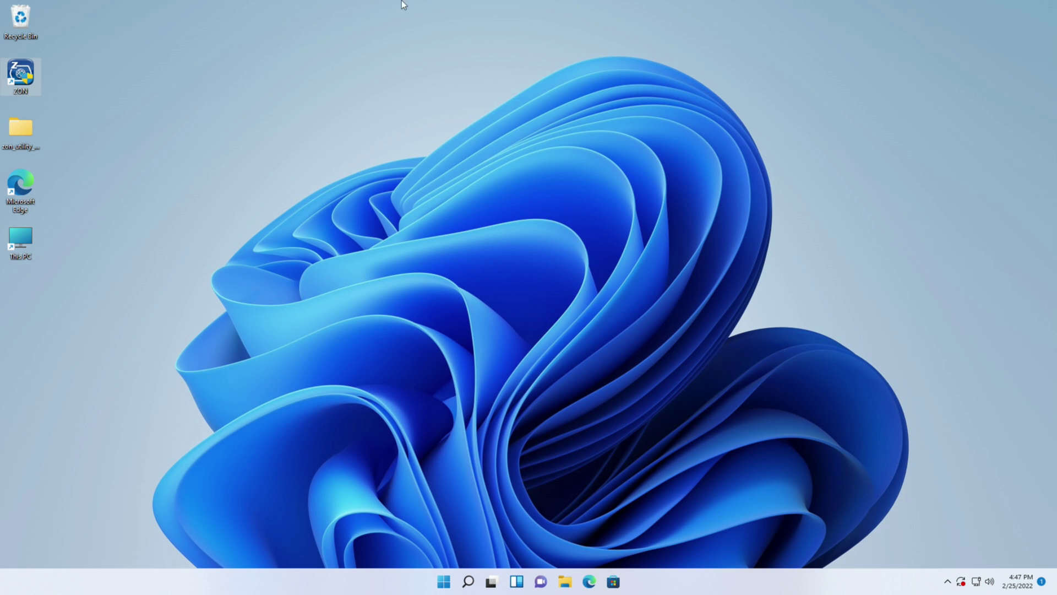
# Launch ZON from the desktop with administrator rights and decline the new-version download
pyautogui.doubleClick(20, 81)
pyautogui.click(480, 381)
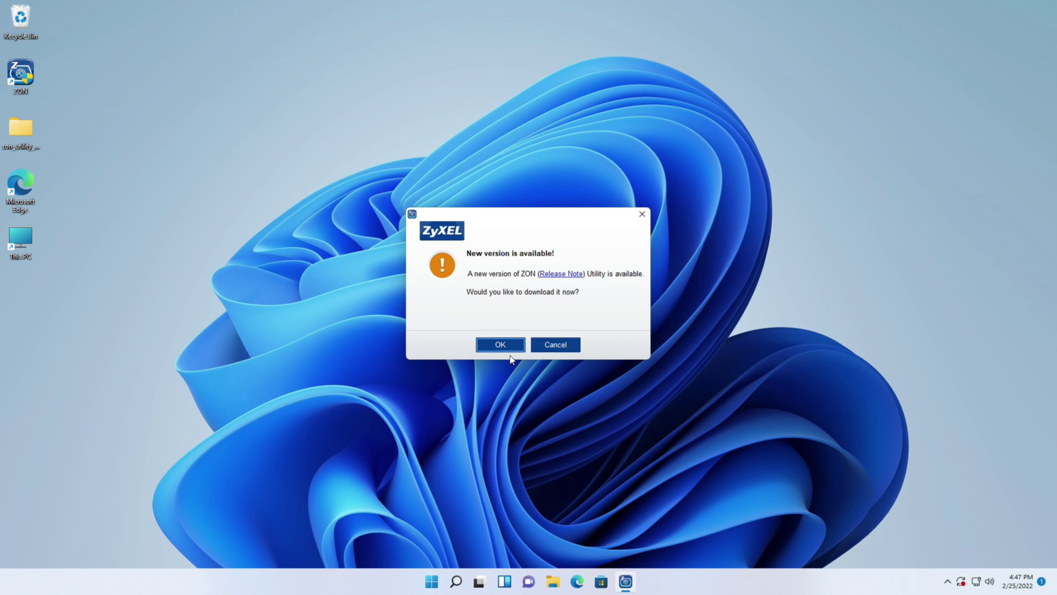
pyautogui.click(544, 346)
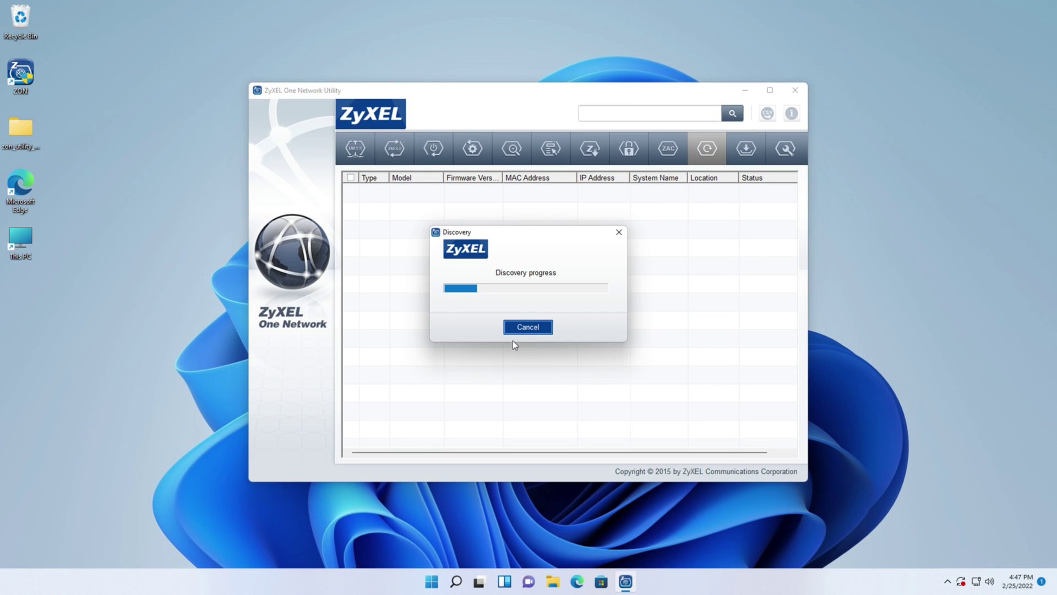